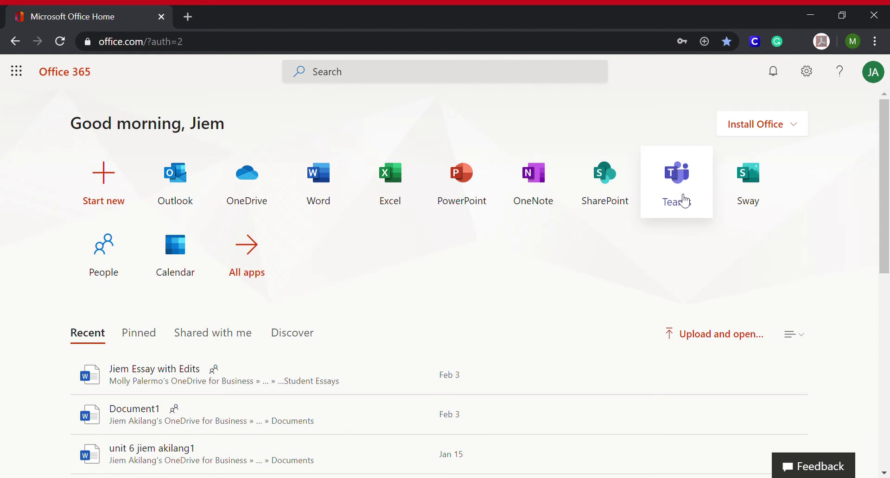
# Open the ELD US HISTORY team in Microsoft Teams and look through the General channel's posts and files
pyautogui.click(684, 201)
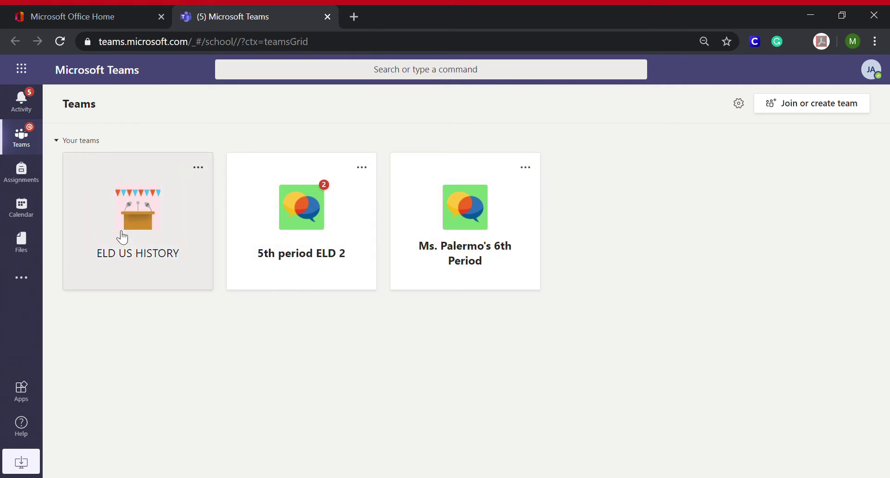
pyautogui.click(137, 260)
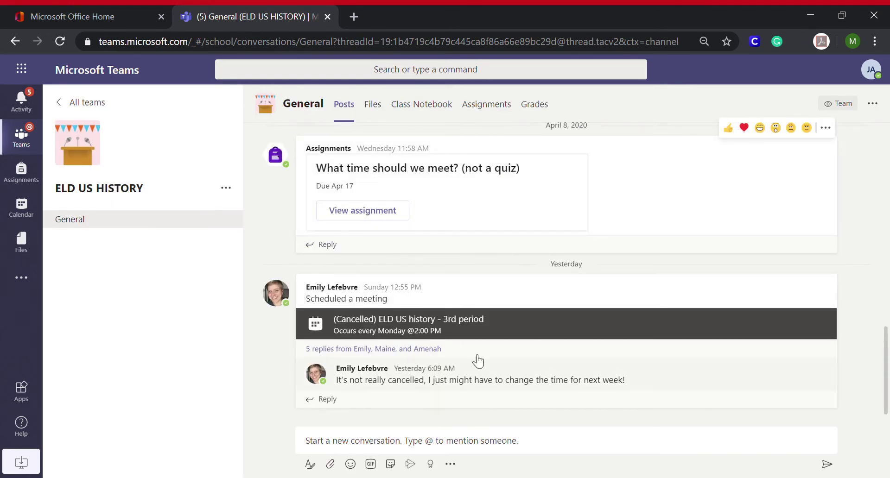
pyautogui.scroll(4, 471, 306)
pyautogui.scroll(6, 471, 307)
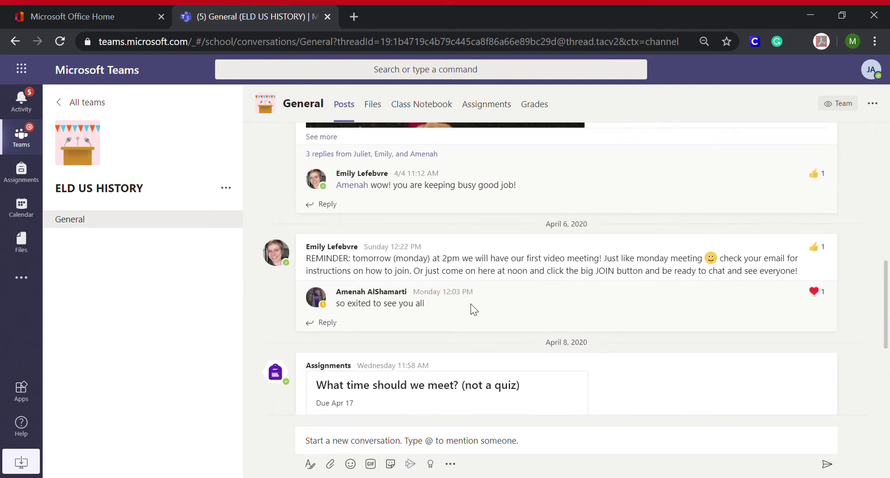
pyautogui.scroll(-10, 471, 307)
pyautogui.scroll(4, 471, 306)
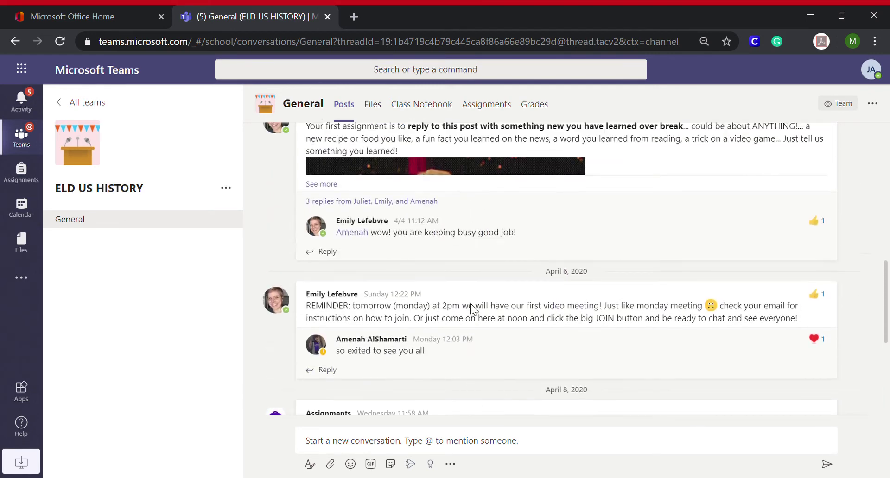
pyautogui.scroll(-6, 471, 306)
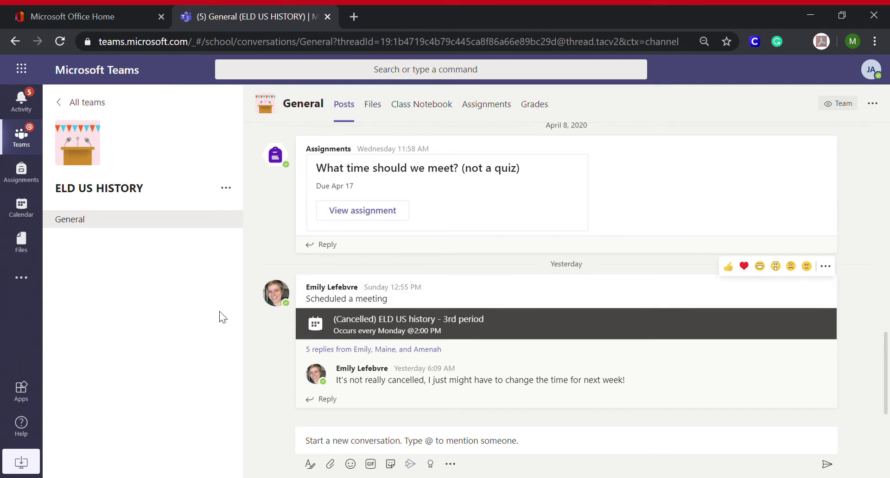
pyautogui.click(376, 106)
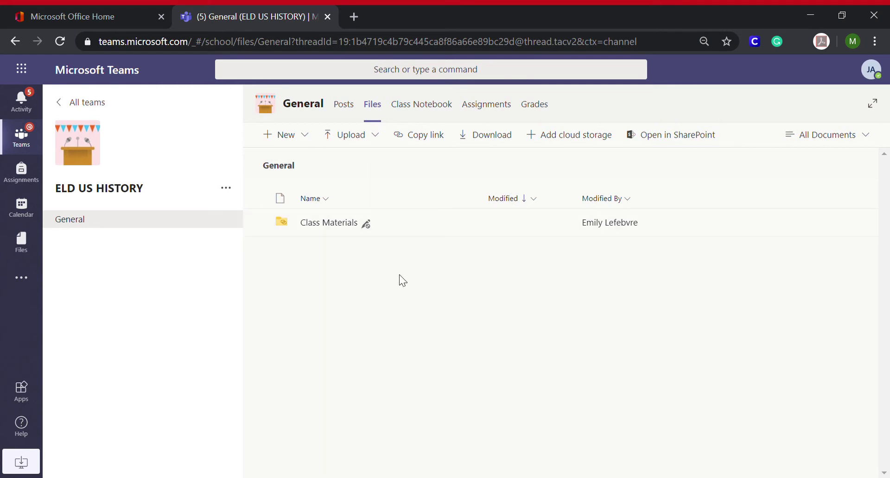
# Open the "Assignment #1 - Immigration" page from the Homework section of the student's own part of the Class Notebook
pyautogui.click(438, 110)
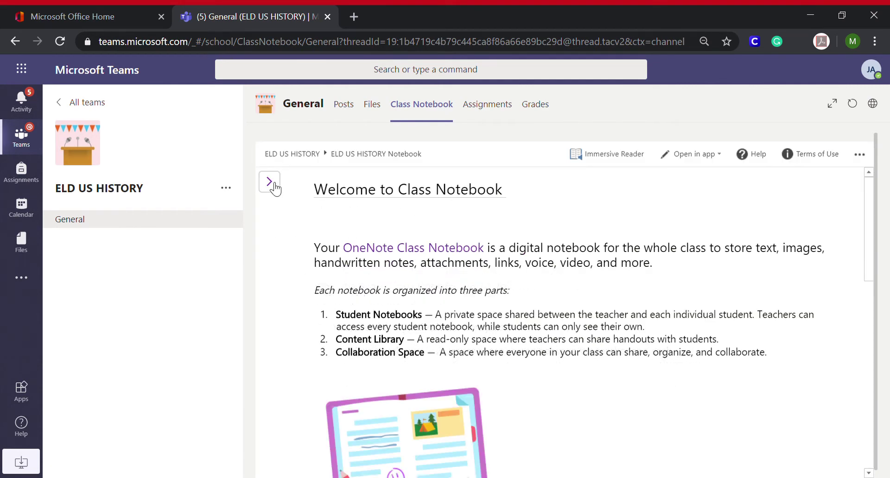
pyautogui.click(269, 182)
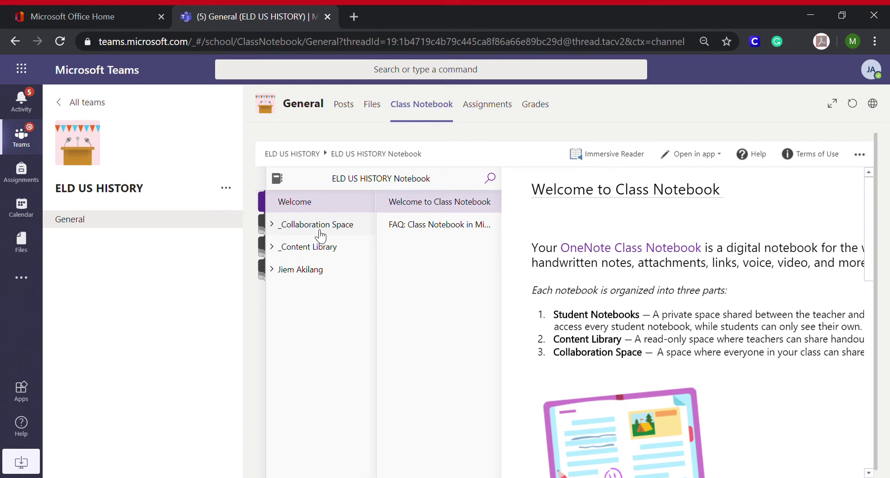
pyautogui.click(313, 272)
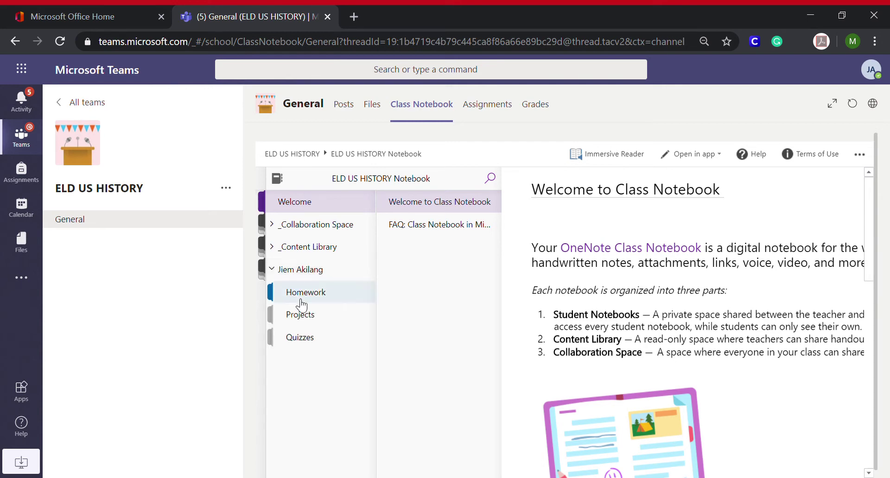
pyautogui.click(303, 294)
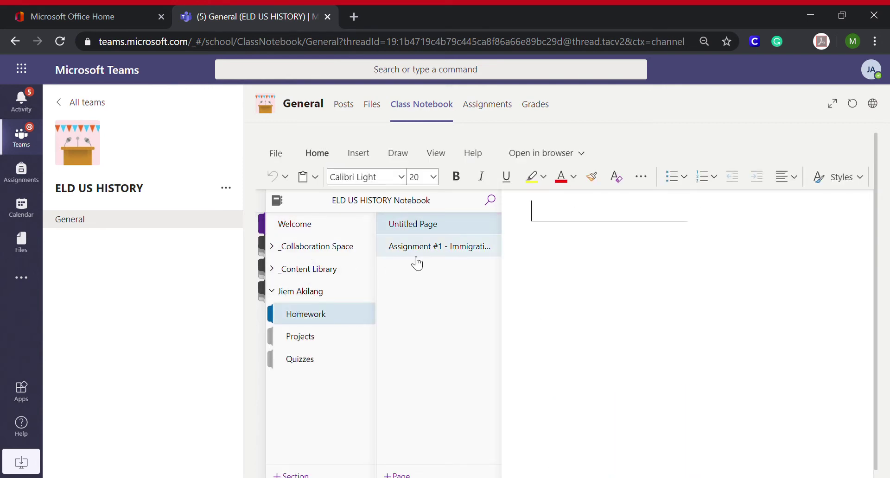
pyautogui.click(443, 250)
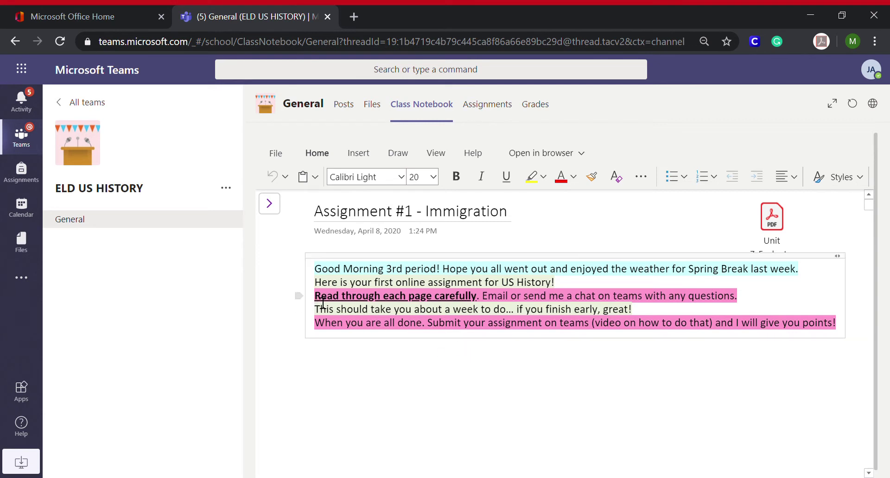
# Read through the assignment's introduction, the Immigrants in America (1860 - 1930) timeline and the analysis questions below it
pyautogui.scroll(-10, 451, 407)
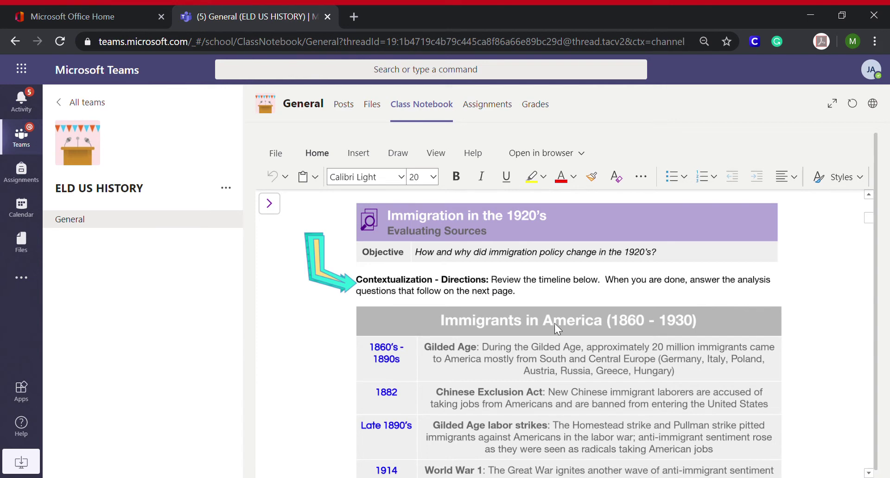
pyautogui.scroll(-2, 554, 323)
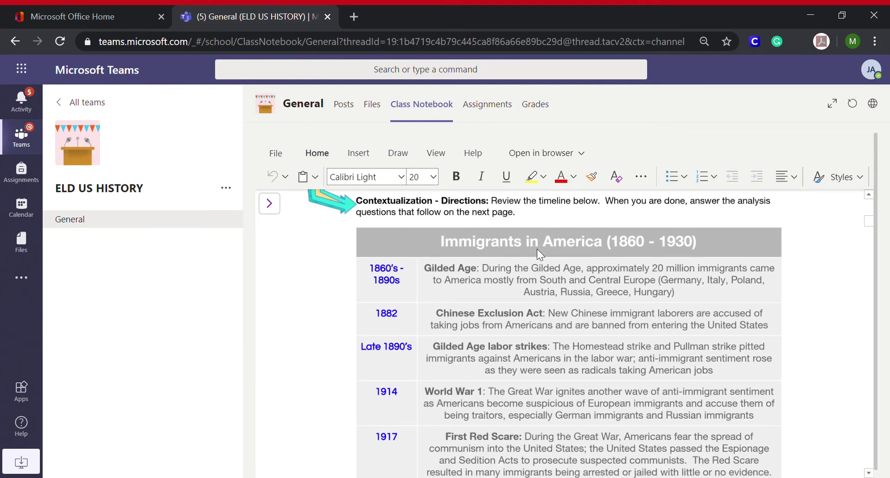
pyautogui.scroll(-8, 572, 360)
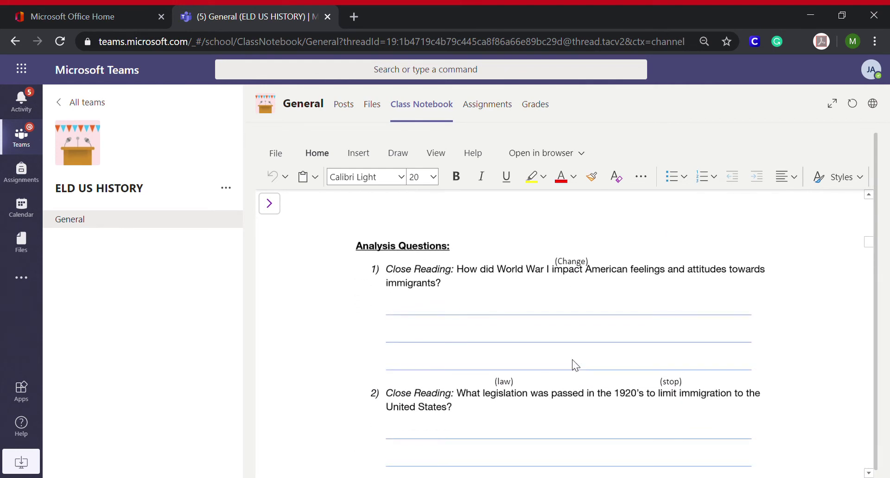
pyautogui.scroll(3, 572, 359)
pyautogui.scroll(3, 572, 360)
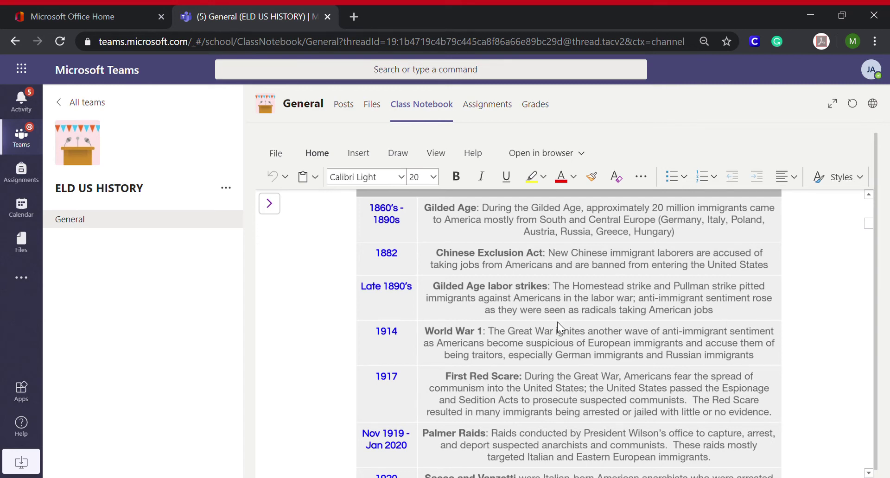
pyautogui.scroll(3, 558, 322)
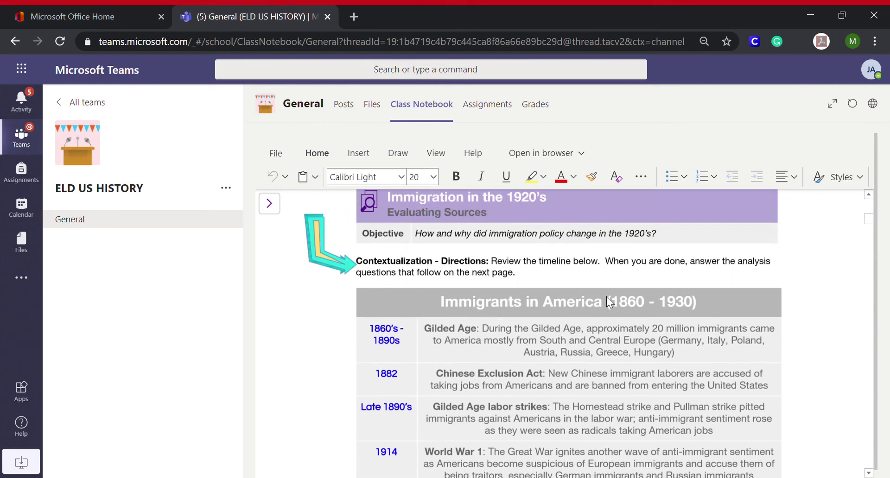
pyautogui.scroll(-1, 809, 337)
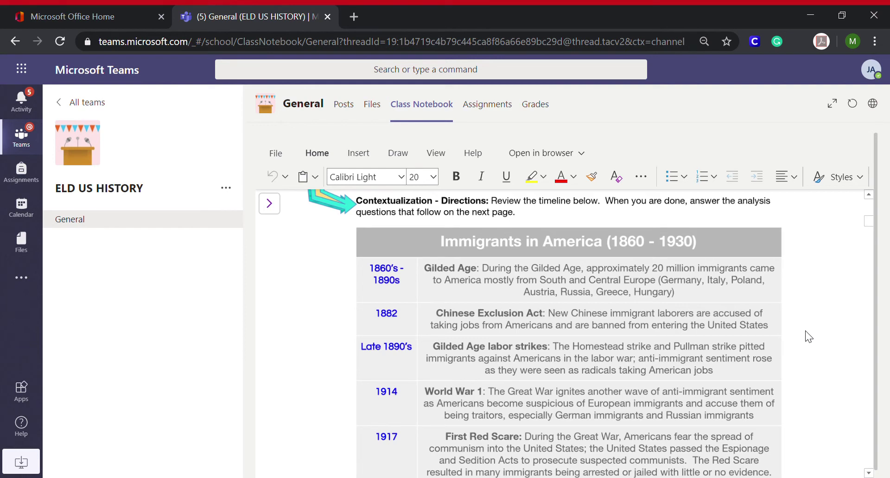
pyautogui.scroll(-4, 809, 337)
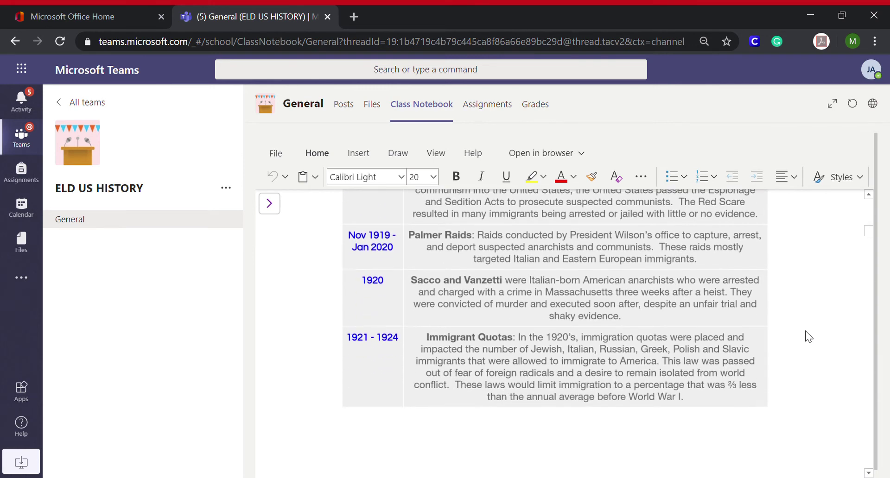
pyautogui.scroll(-5, 809, 337)
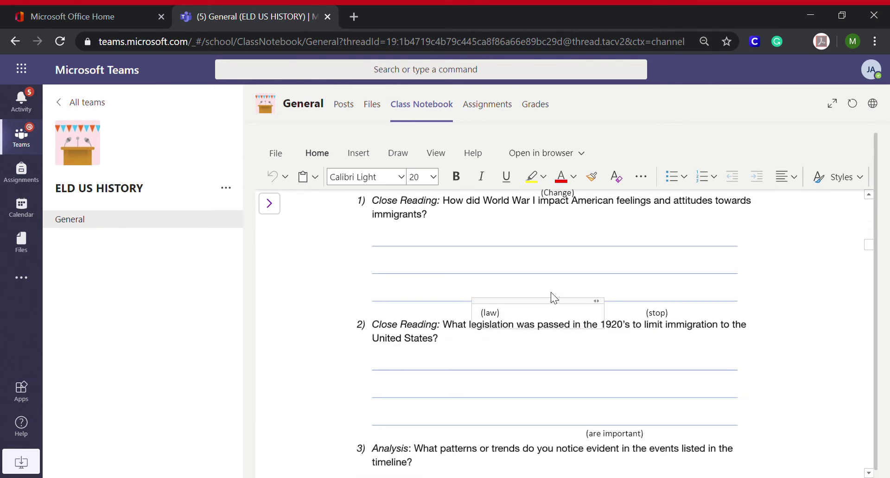
# Enter the answer "World War 1 impacted American feeling and attitudees..." on the first answer line under analysis question 1
pyautogui.scroll(1, 552, 297)
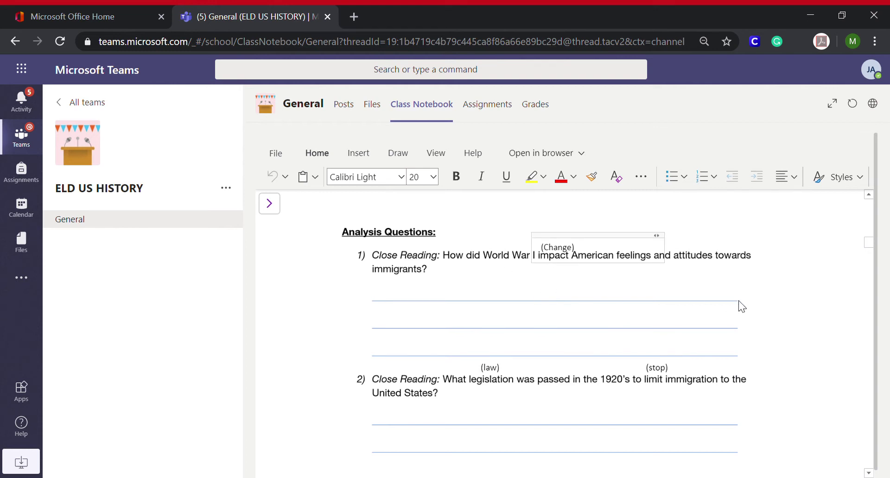
pyautogui.click(384, 297)
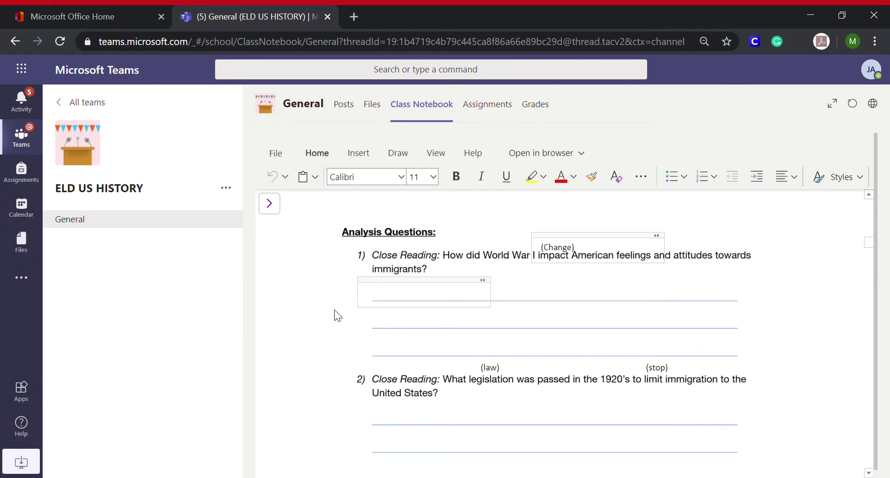
pyautogui.click(326, 342)
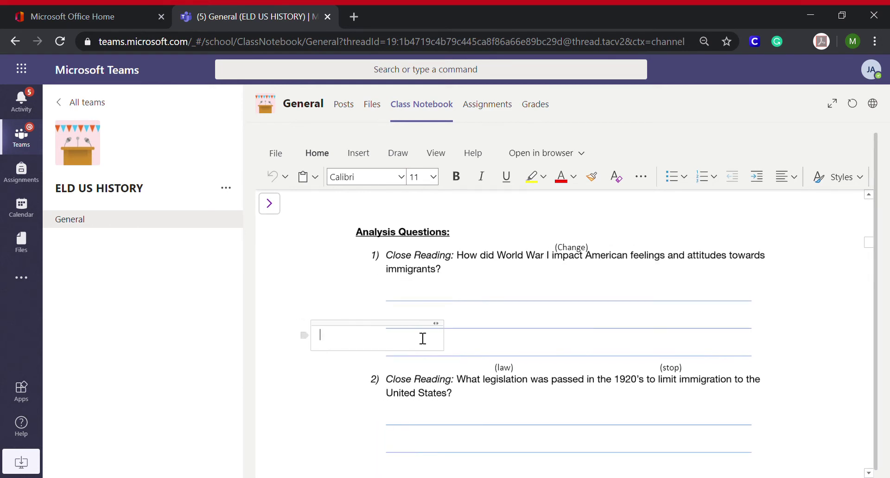
pyautogui.click(569, 312)
pyautogui.click(417, 290)
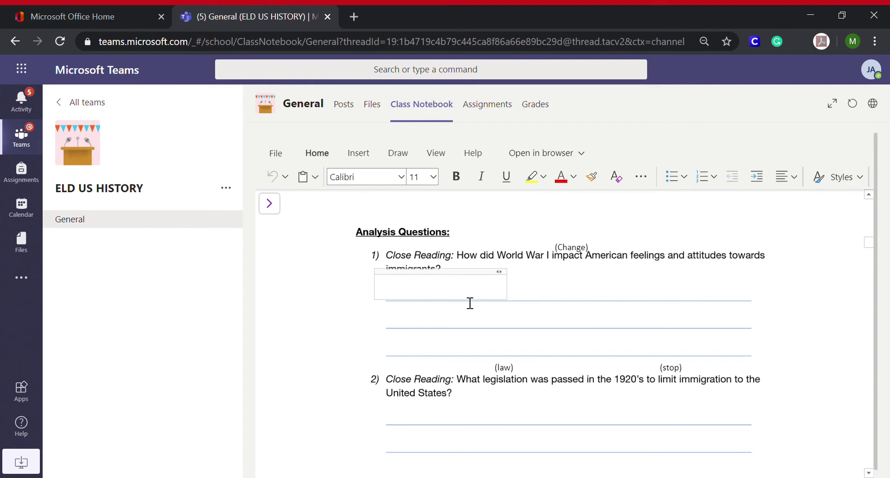
pyautogui.write('World War 1 impacted American c')
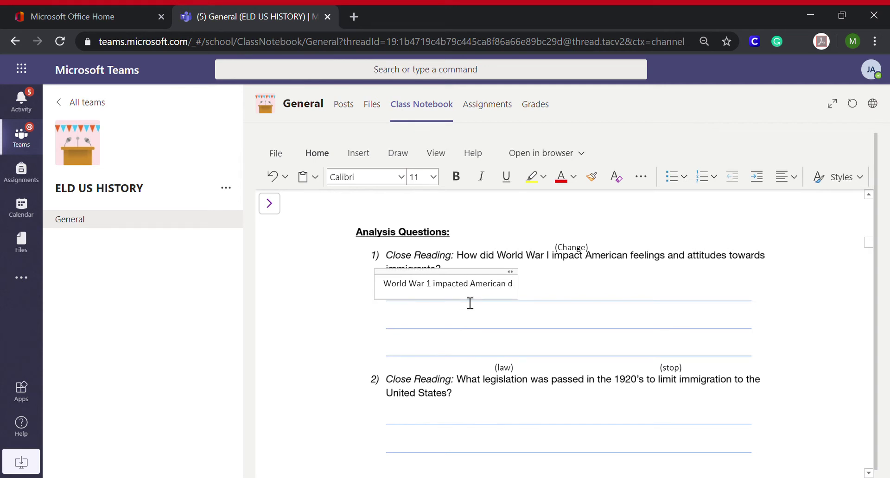
pyautogui.press('BackSpace')
pyautogui.write('fee')
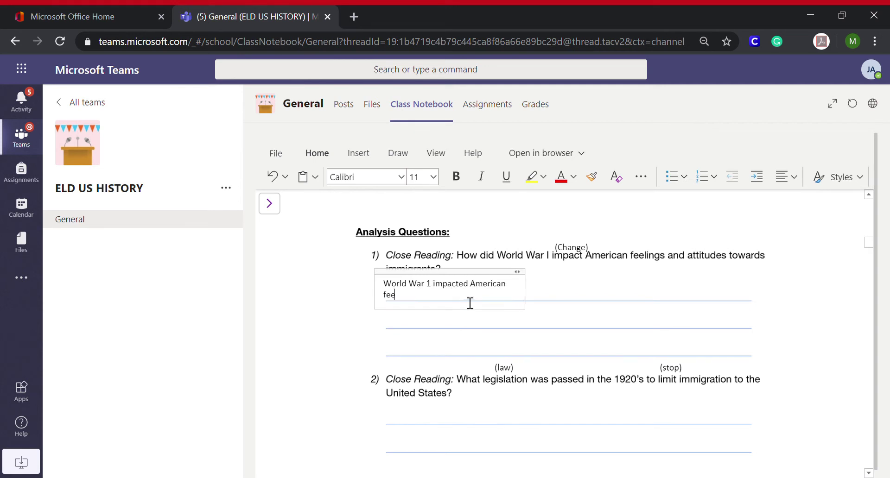
pyautogui.write('ling and attic')
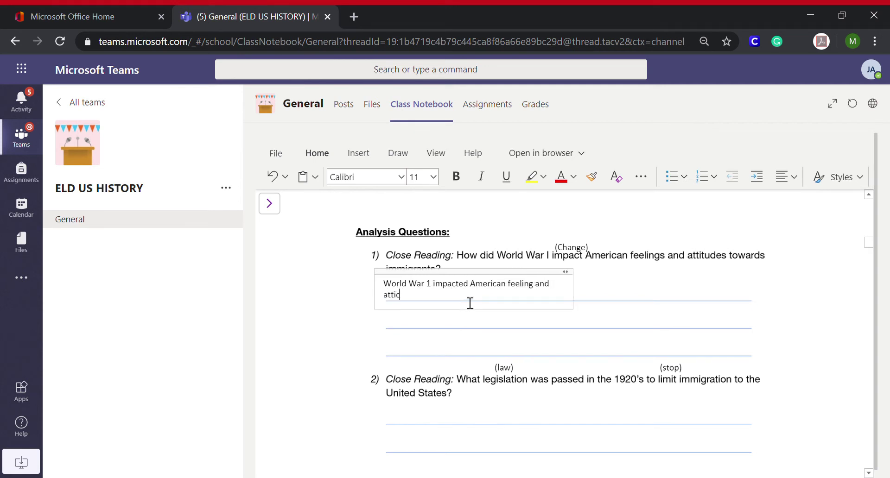
pyautogui.press('BackSpace')
pyautogui.write('tuden')
pyautogui.press('BackSpace')
pyautogui.write('es...')
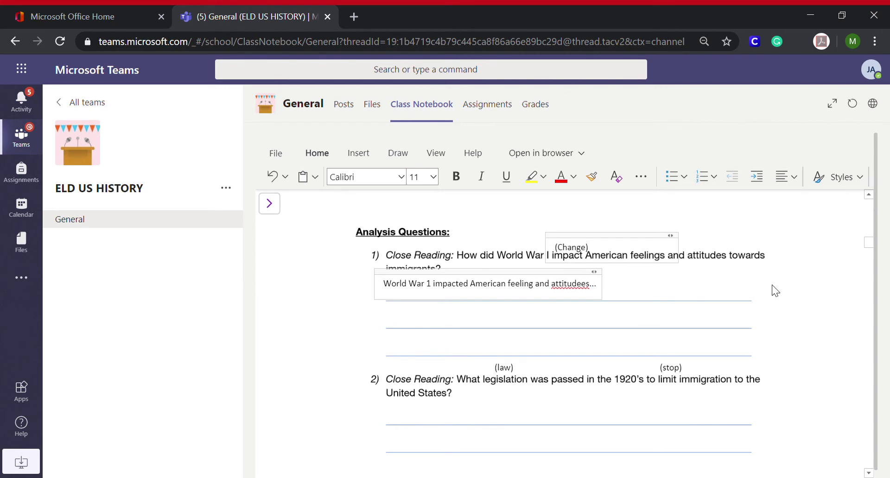
# Review the Primary Source Document Analysis directions, the Document 1 speech, its vocabulary and the Document 1 analysis questions
pyautogui.scroll(-10, 774, 290)
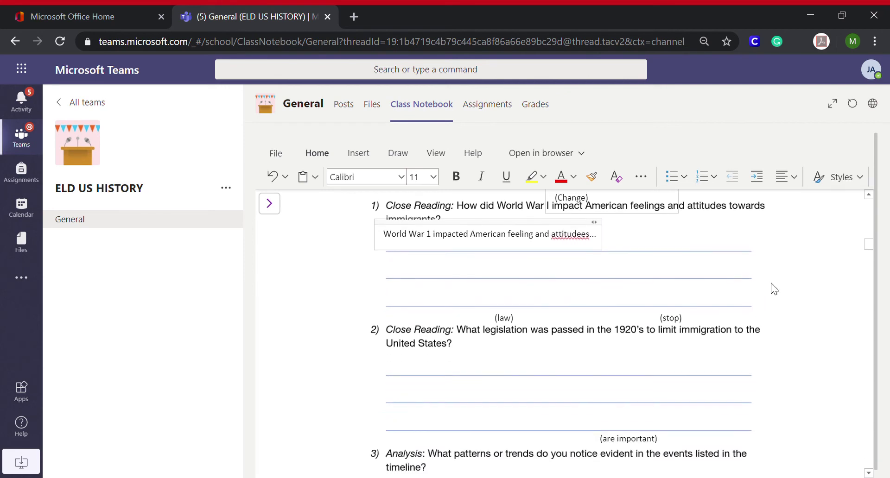
pyautogui.scroll(-5, 774, 290)
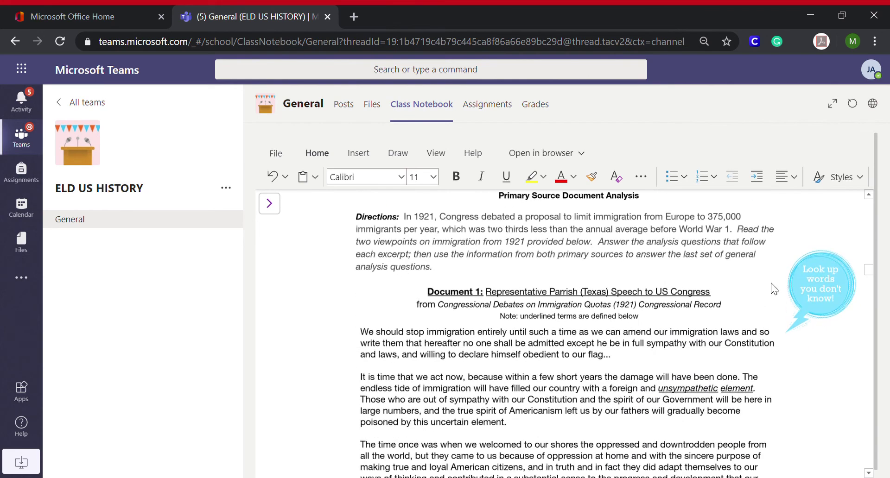
pyautogui.scroll(1, 770, 234)
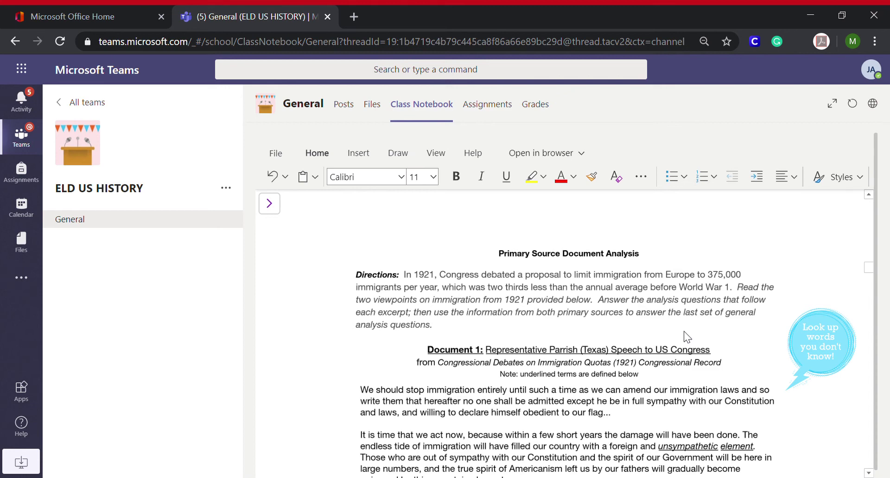
pyautogui.scroll(-1, 469, 385)
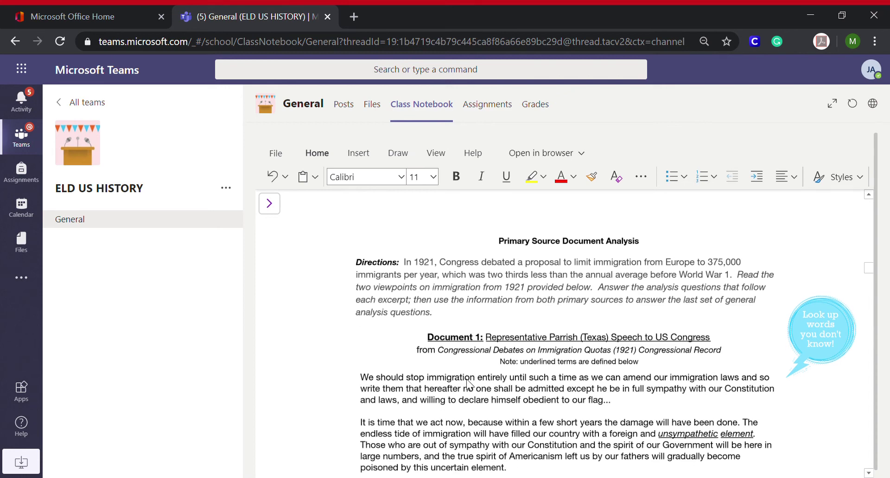
pyautogui.scroll(-3, 469, 385)
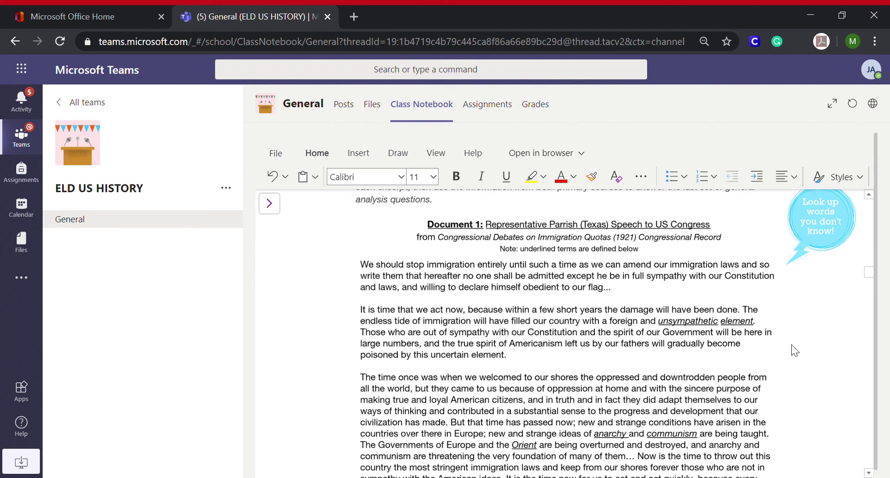
pyautogui.scroll(-4, 793, 351)
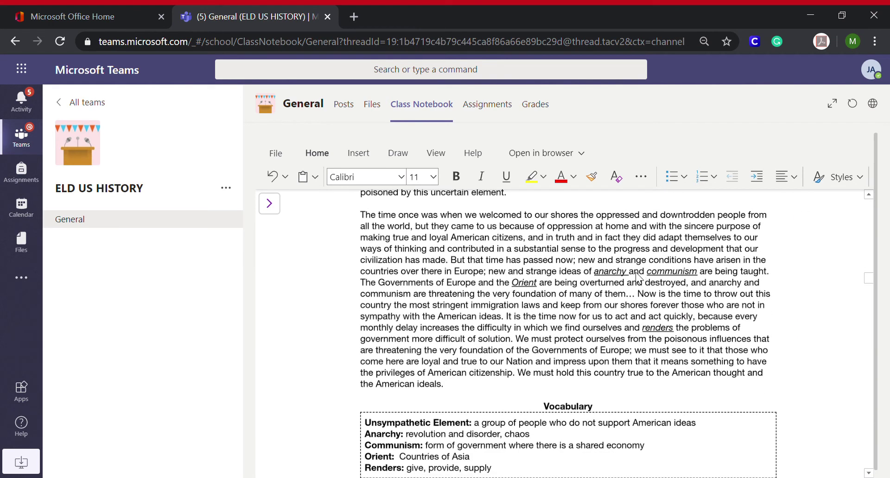
pyautogui.scroll(-4, 482, 407)
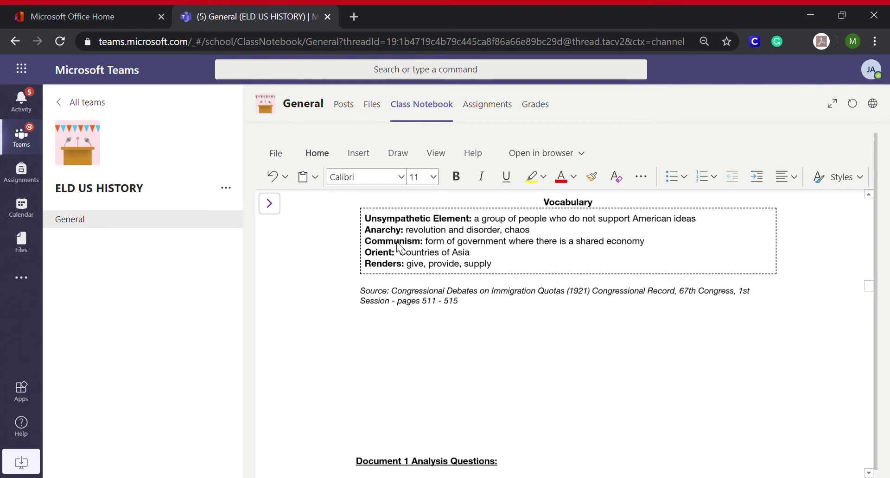
pyautogui.scroll(-5, 392, 258)
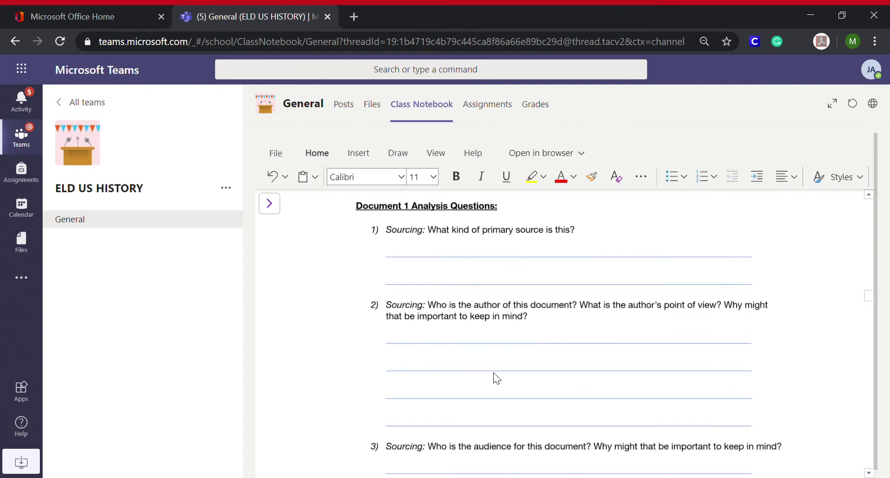
# Read through the remaining Document 1 analysis questions and the vocabulary and analysis questions of the document that follows
pyautogui.scroll(-7, 511, 379)
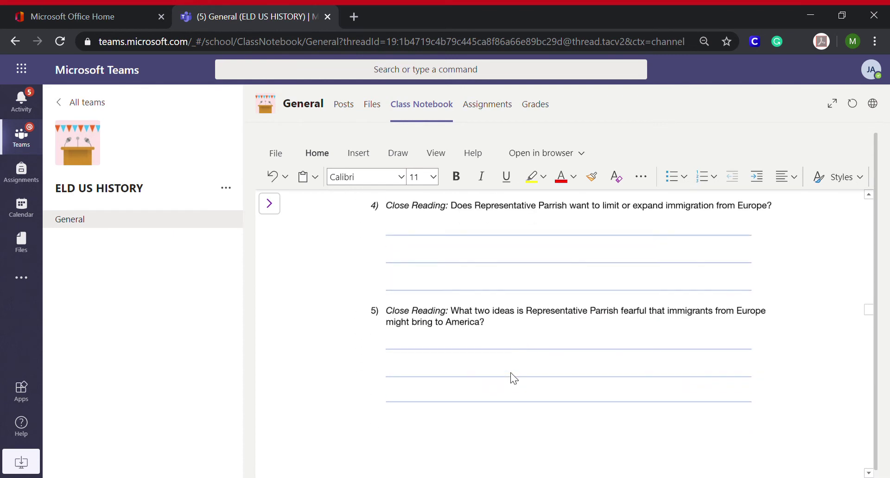
pyautogui.scroll(-5, 510, 373)
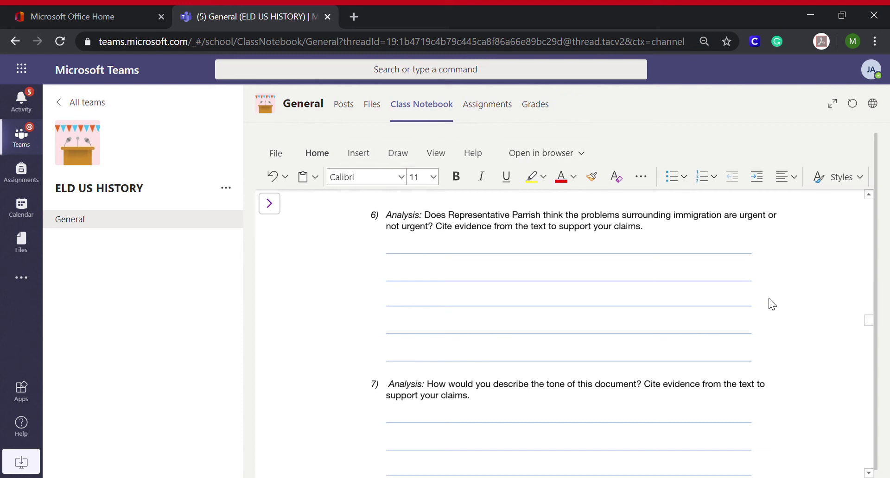
pyautogui.scroll(-1, 810, 302)
pyautogui.scroll(-15, 810, 303)
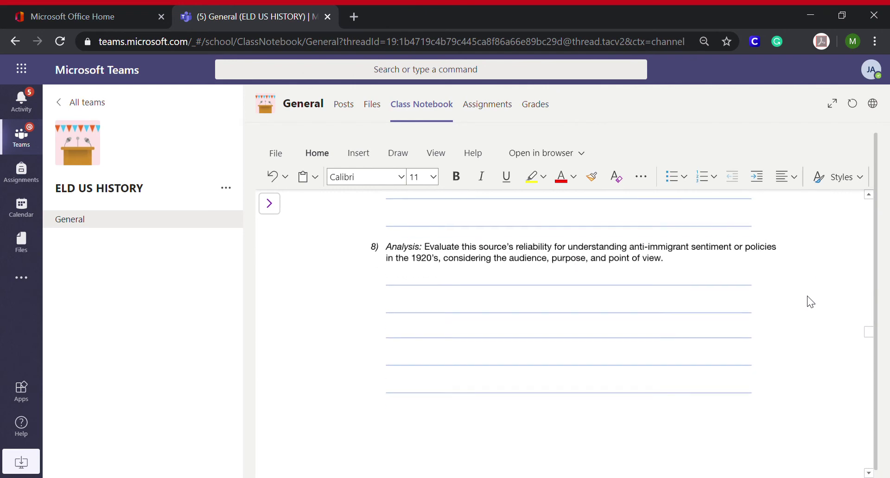
pyautogui.scroll(-15, 811, 302)
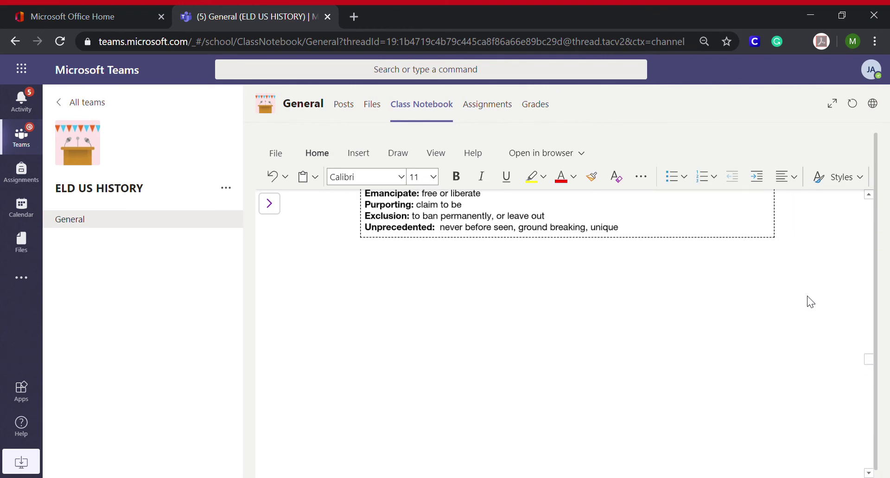
pyautogui.scroll(-15, 810, 302)
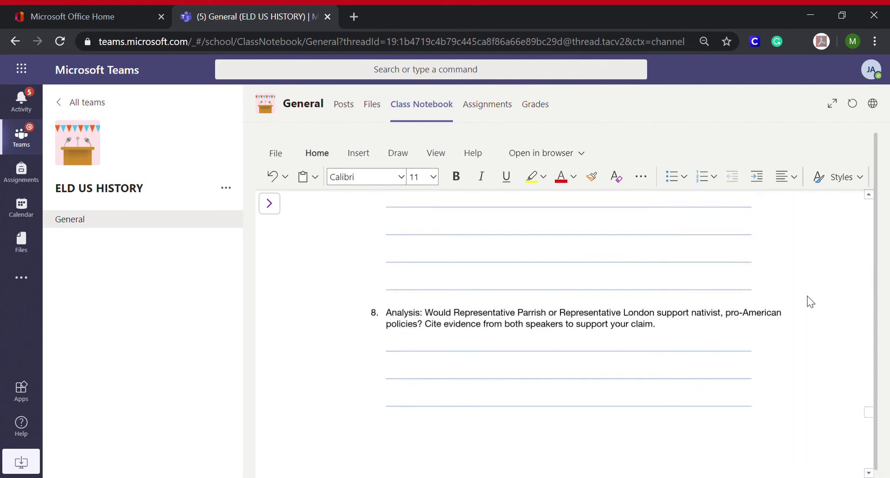
# Review the Immigration in the 1920's Written Task, its compare-and-contrast prompt, and Readings 1 and 2 on the executive order
pyautogui.scroll(1, 811, 303)
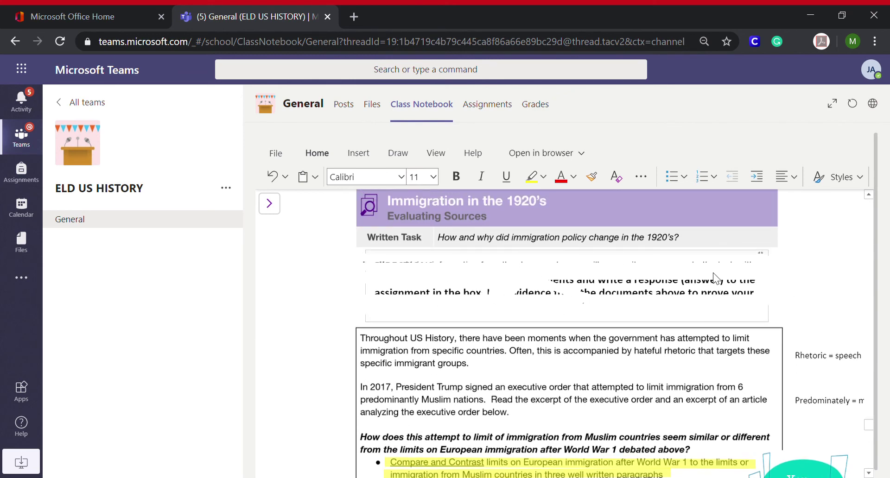
pyautogui.scroll(-1, 849, 293)
pyautogui.scroll(1, 850, 294)
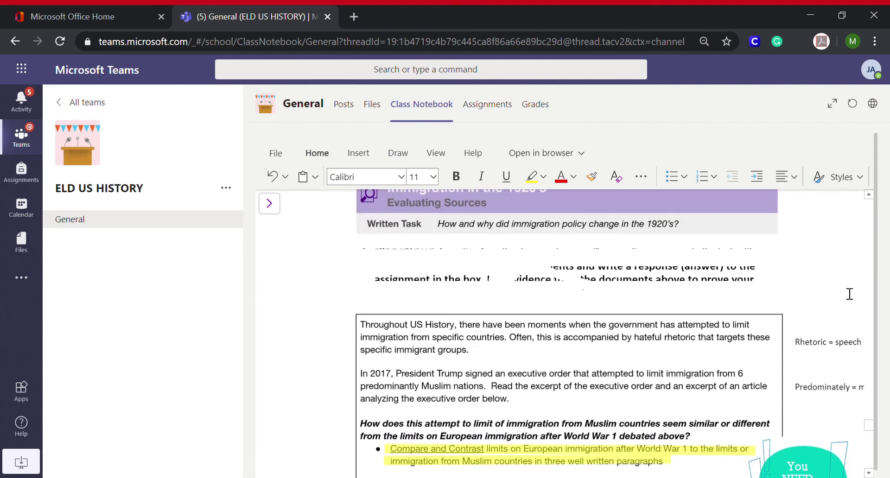
pyautogui.scroll(-2, 849, 294)
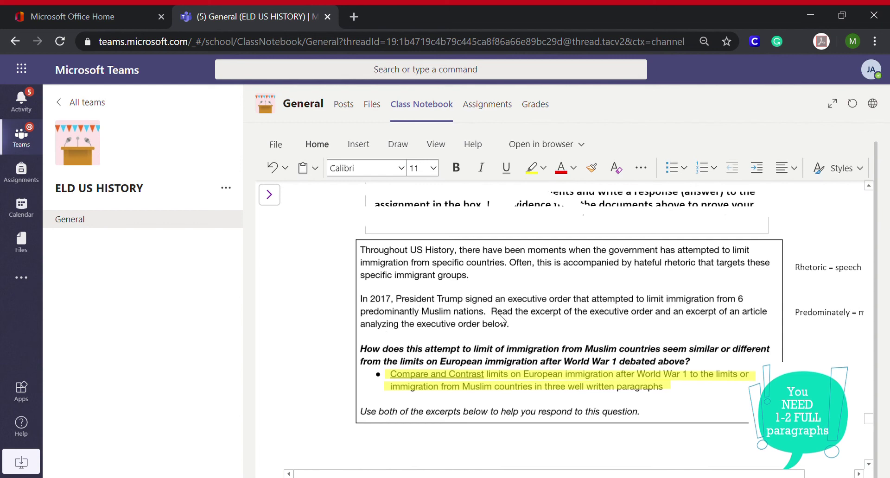
pyautogui.scroll(-3, 499, 319)
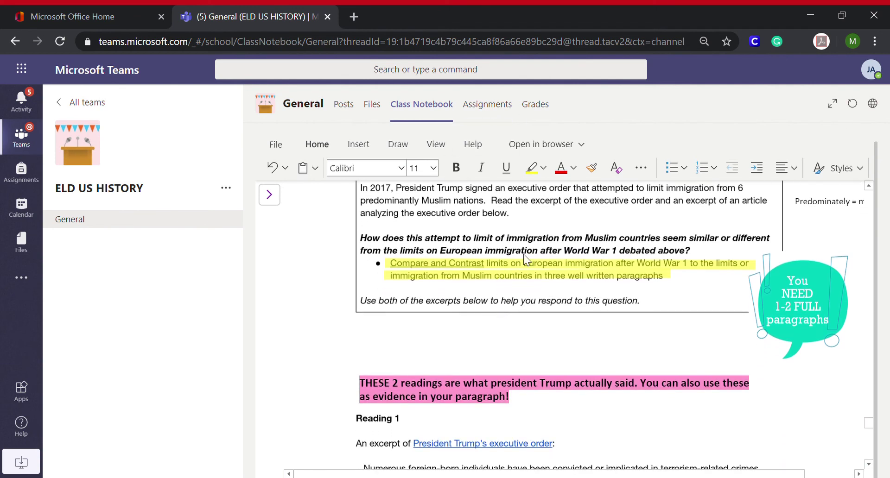
pyautogui.scroll(-2, 459, 386)
pyautogui.scroll(-2, 459, 386)
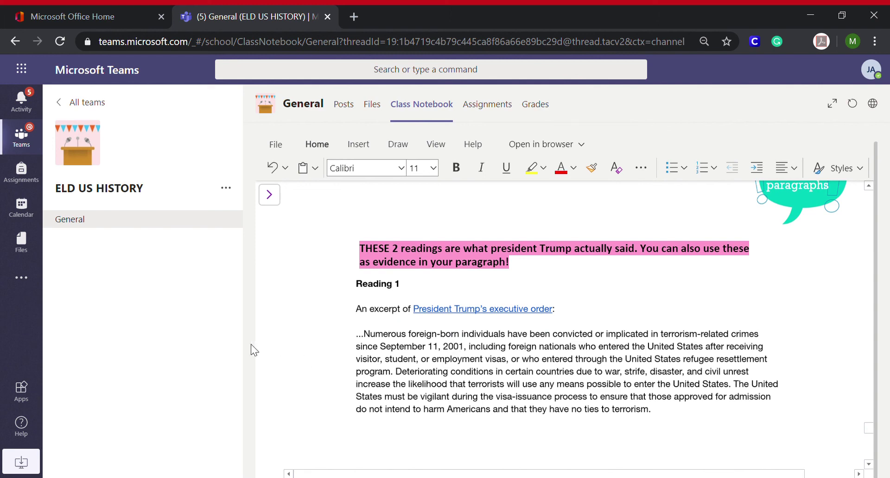
pyautogui.scroll(-15, 322, 369)
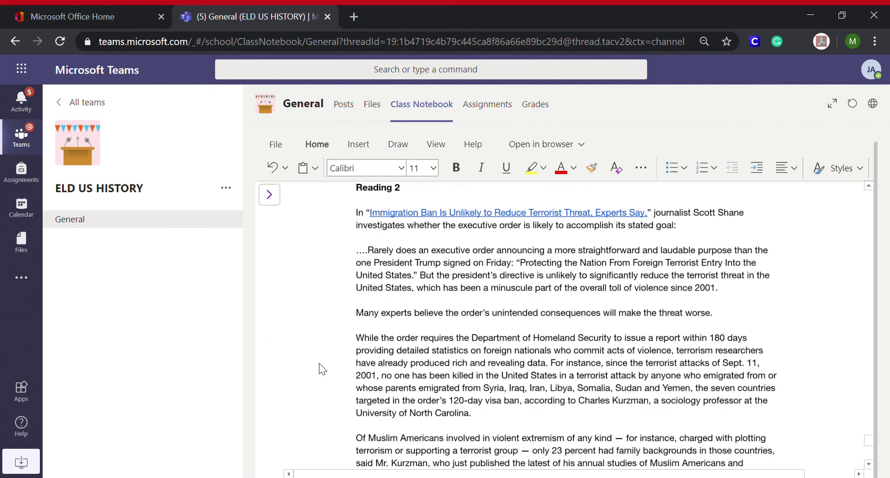
pyautogui.scroll(-2, 322, 370)
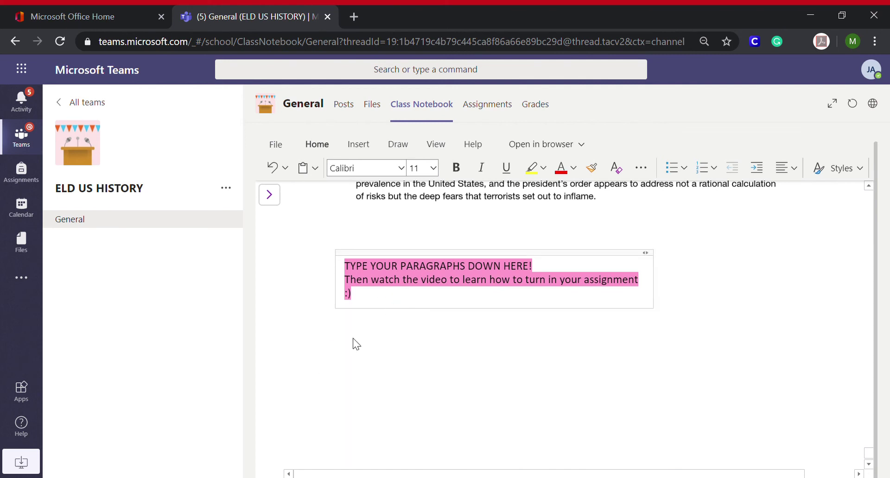
# Add an empty text box at the end of the page and place it just below the "TYPE YOUR PARAGRAPHS DOWN HERE!" note
pyautogui.scroll(-3, 352, 343)
pyautogui.click(386, 465)
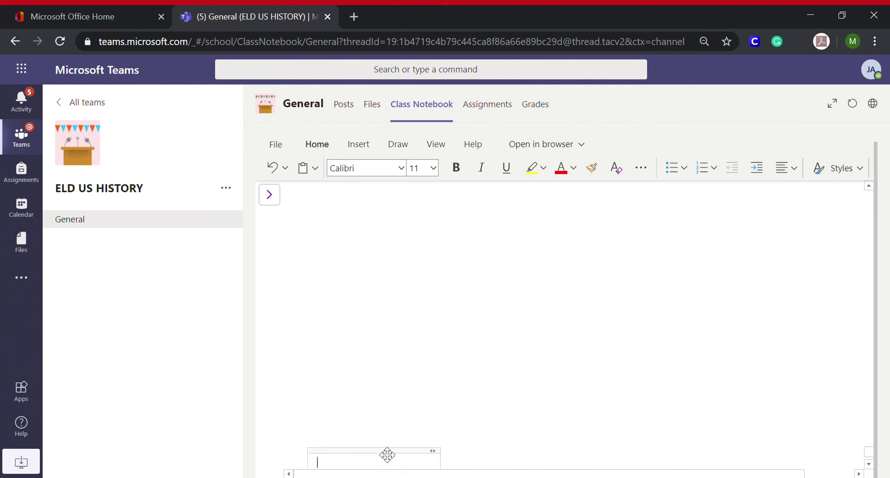
pyautogui.moveTo(387, 454); pyautogui.dragTo(387, 383)
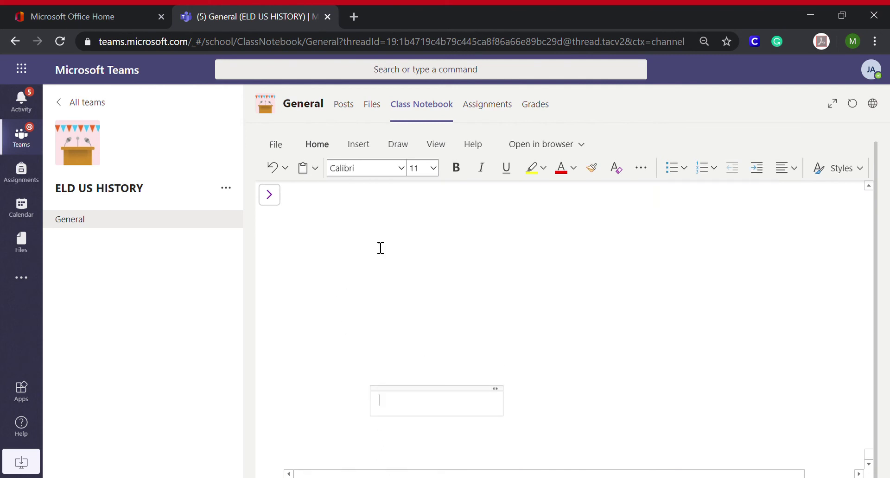
pyautogui.scroll(2, 373, 195)
pyautogui.scroll(5, 321, 193)
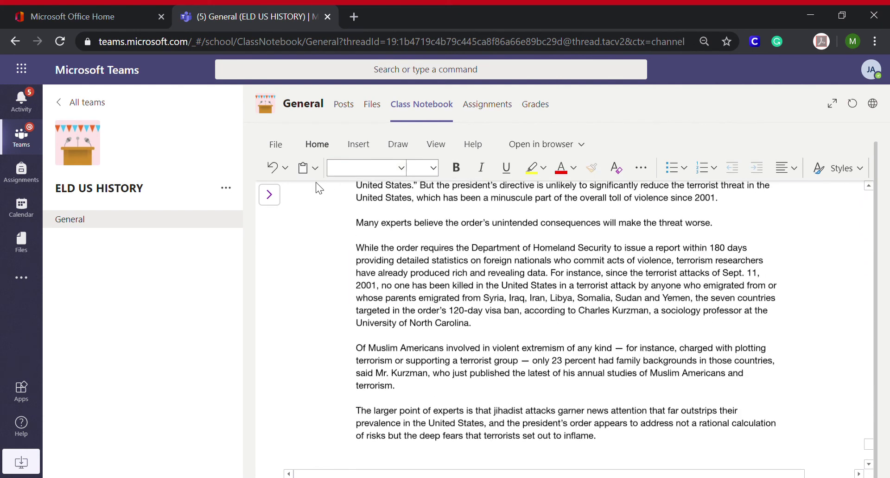
pyautogui.scroll(-5, 343, 342)
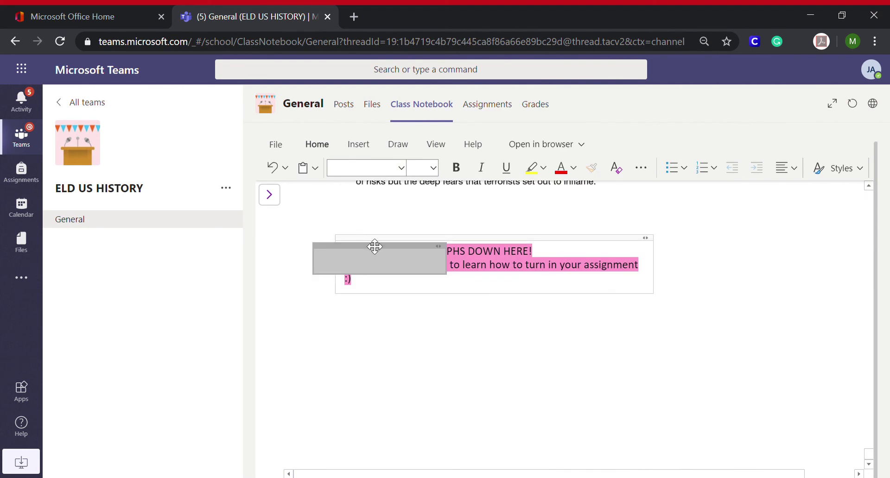
pyautogui.moveTo(374, 257); pyautogui.dragTo(396, 329)
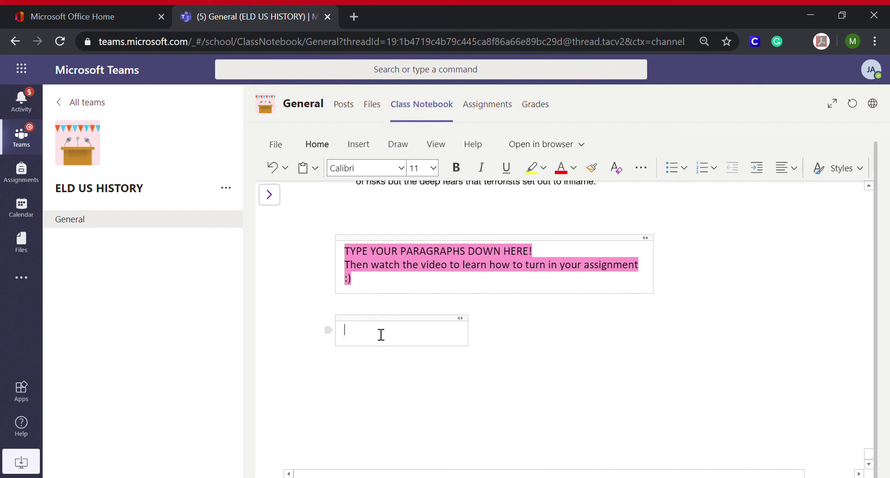
# Fill the new text box with the placeholder paragraph text "Jlkjlkzfjlksjaflksd alksdjfa; ldjfalksjd"
pyautogui.write('Jlkjlkzfjlksjaflksd alksdjfa; ')
pyautogui.write('ldfjksdjfa')
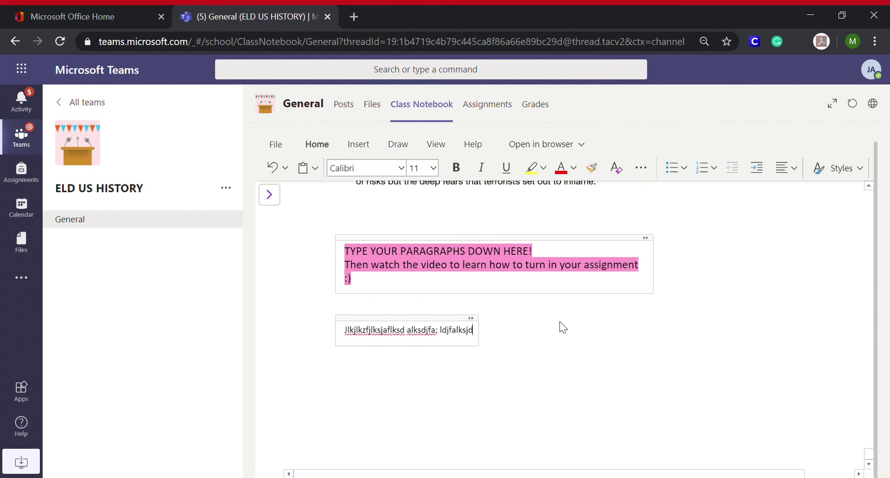
pyautogui.click(563, 327)
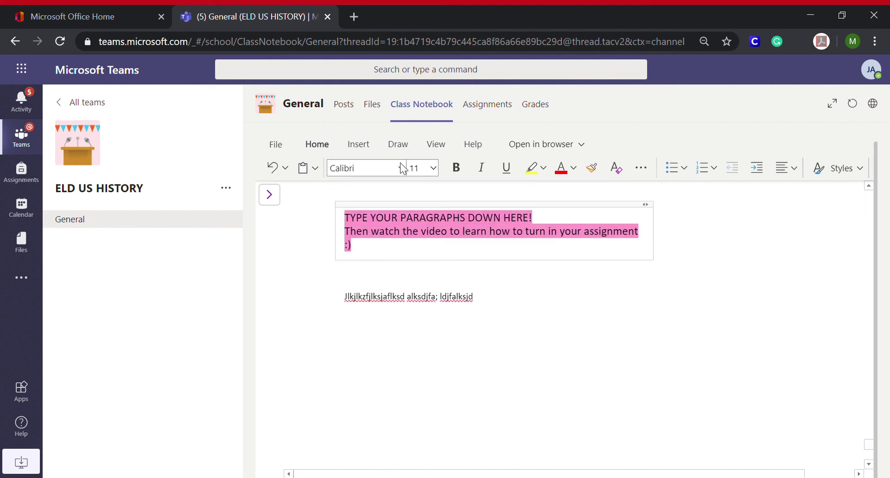
# Check the class's upcoming assignments and the student's grades, and return to the Class Notebook
pyautogui.click(478, 110)
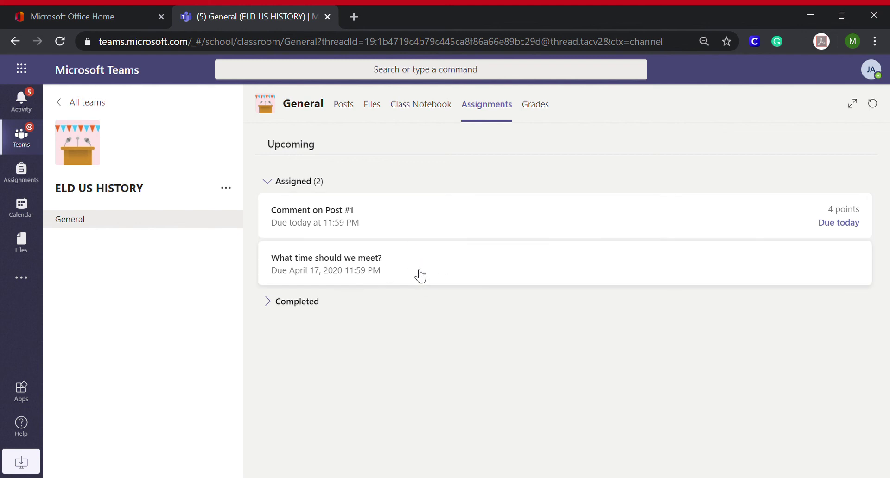
pyautogui.click(535, 107)
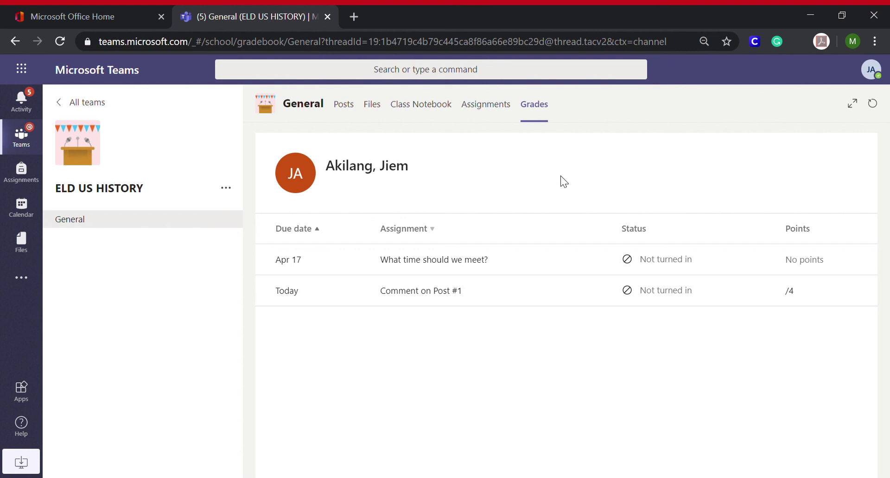
pyautogui.click(419, 108)
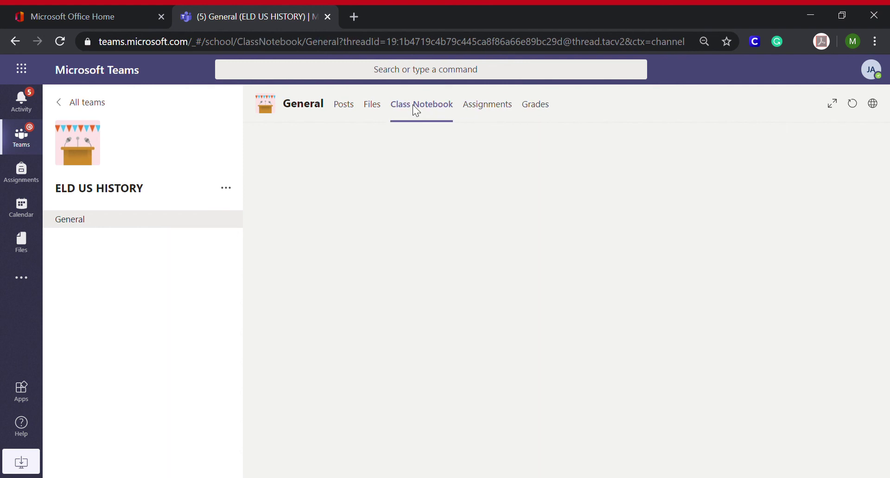